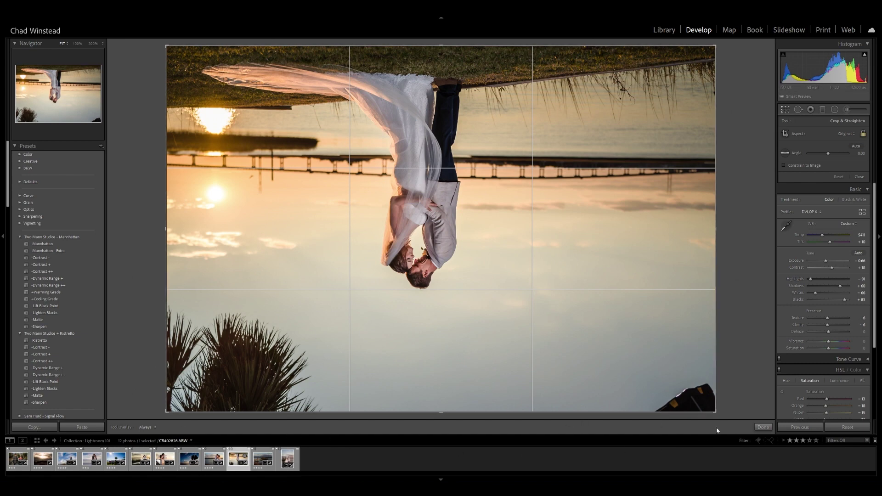
Crop the upside-down sunset couple photo tighter around the couple and rotate it 180 degrees.
drag(715, 411, 642, 372)
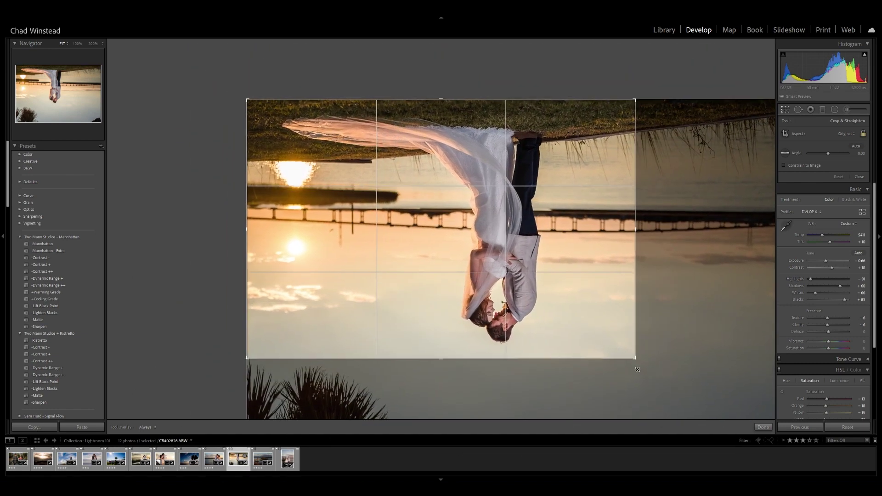
key(Return)
key(ctrl+bracketright)
key(ctrl+bracketright)
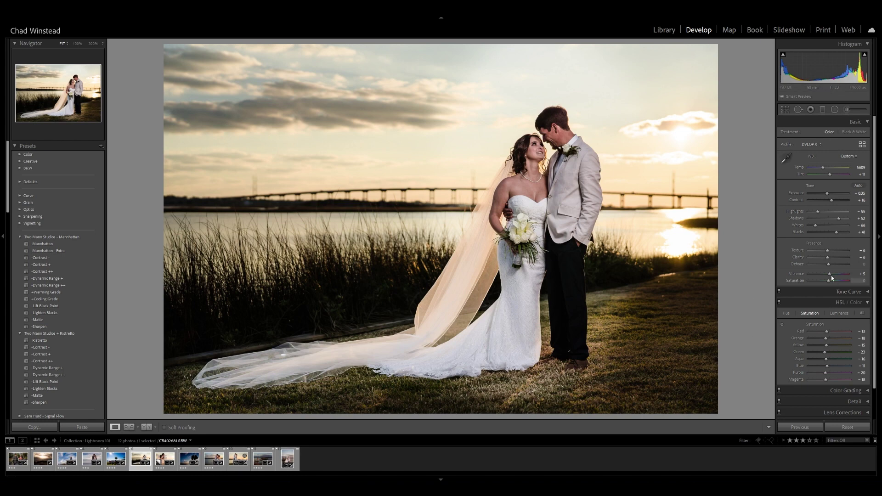
Raise the vibrance to +30 and the contrast to +25 on the sunset photo with the long veil.
mouse_move(837, 276)
mouse_down()
mouse_move(847, 271)
mouse_move(840, 275)
mouse_up()
mouse_move(832, 200)
mouse_down()
mouse_move(842, 202)
mouse_move(835, 204)
mouse_up()
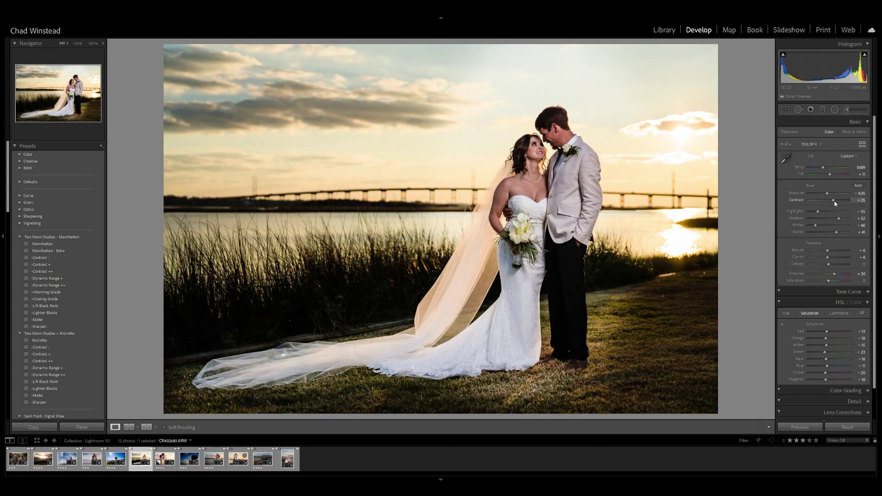
Activate the Adjustment Brush with the Quick Dodge & Lift effect and set its feather to 25.
click(855, 114)
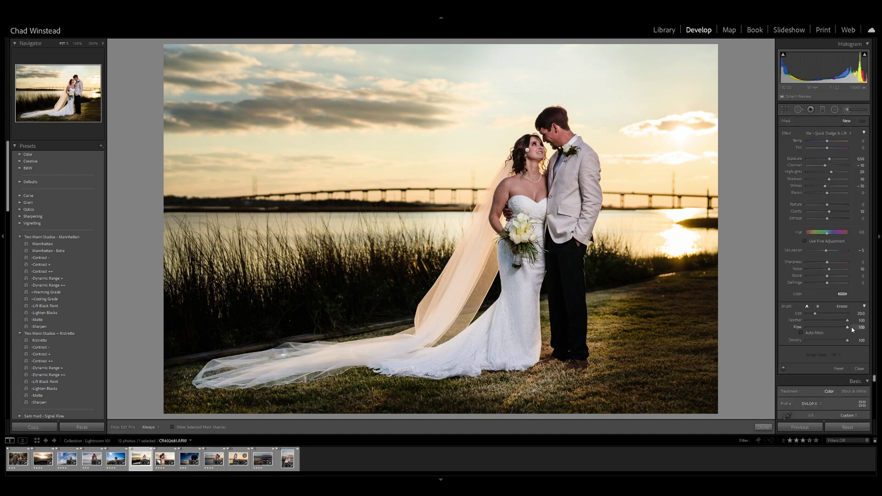
click(528, 150)
key(ctrl+z)
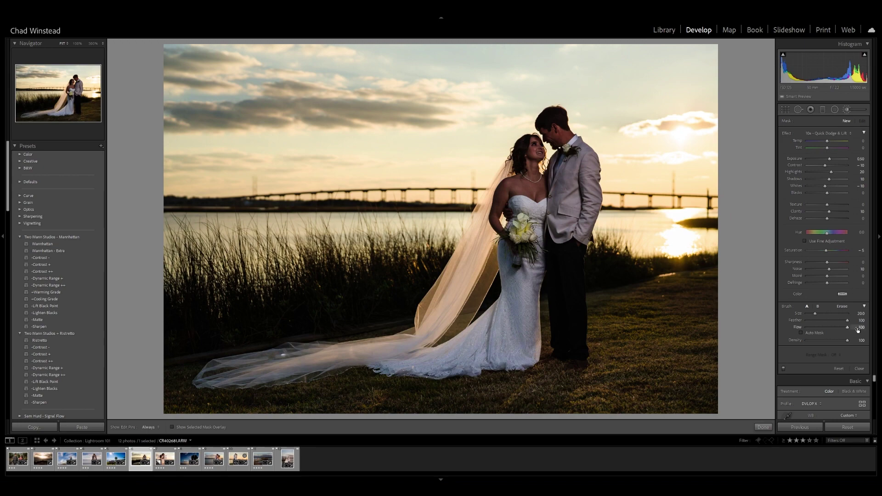
click(861, 320)
text(25)
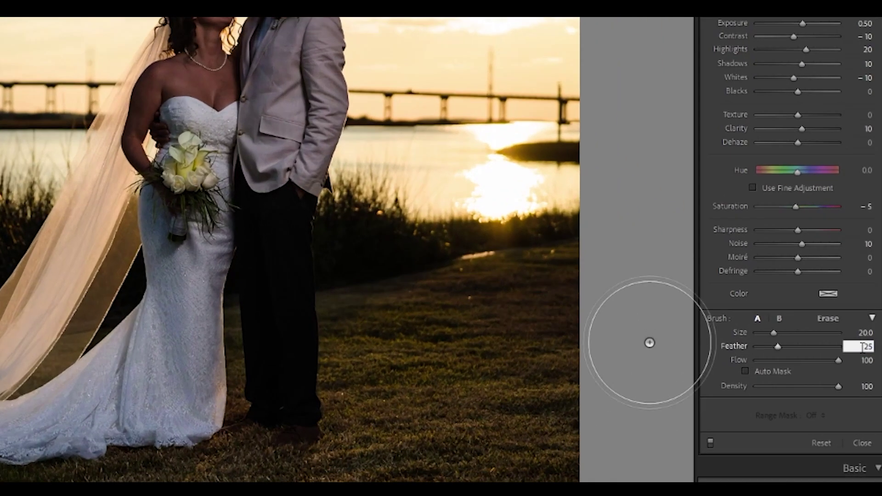
key(Return)
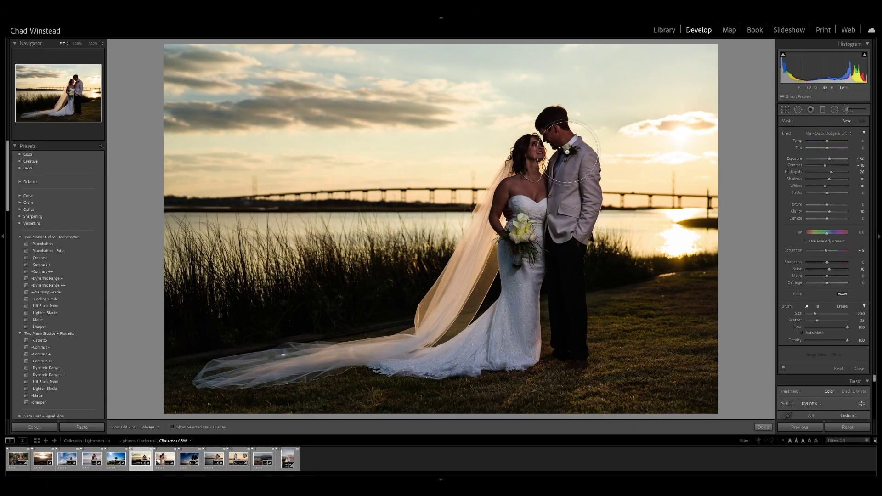
Brush the Quick Dodge & Lift effect over the bride's skin at close-up view.
key(z)
mouse_move(278, 183)
mouse_down()
mouse_move(280, 95)
mouse_move(296, 84)
mouse_move(310, 145)
mouse_move(304, 193)
mouse_move(281, 207)
mouse_move(289, 239)
mouse_move(322, 226)
mouse_move(368, 138)
mouse_move(363, 87)
mouse_move(402, 202)
mouse_move(380, 168)
mouse_move(405, 165)
mouse_up()
key(h)
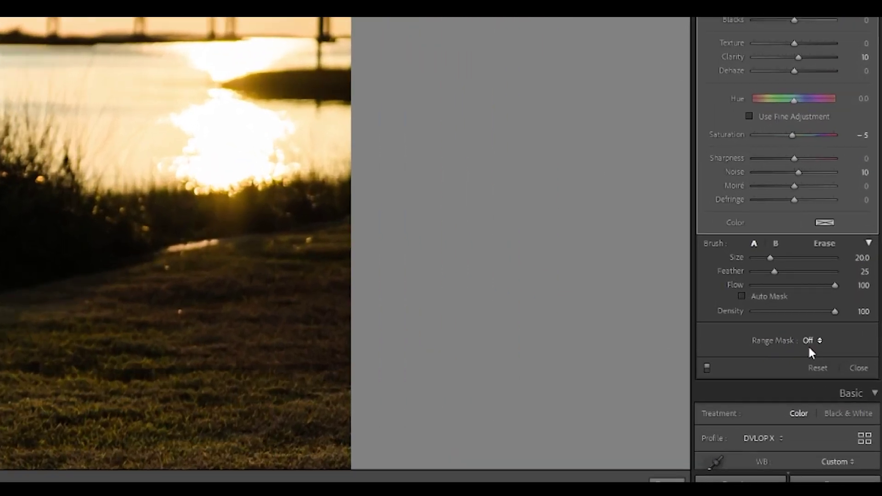
Limit the brushed mask with a Color range mask sampled from the bride's upper chest, and finish the brush edit.
click(809, 341)
click(784, 371)
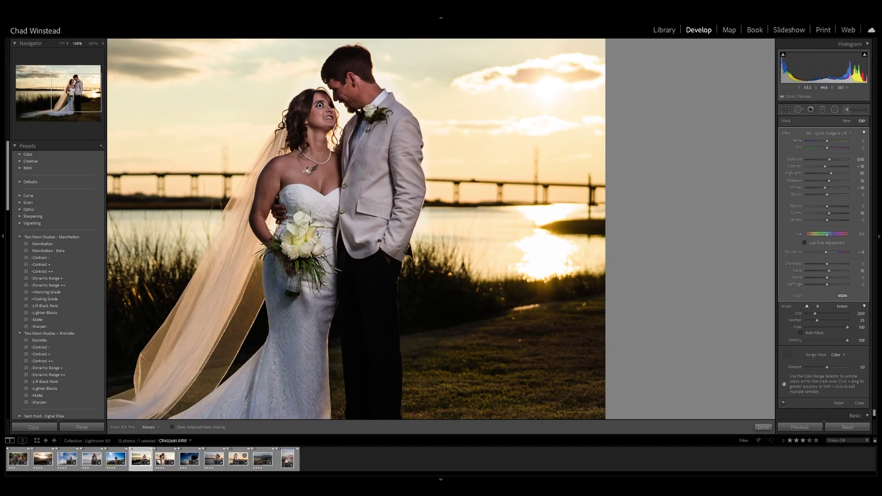
click(307, 169)
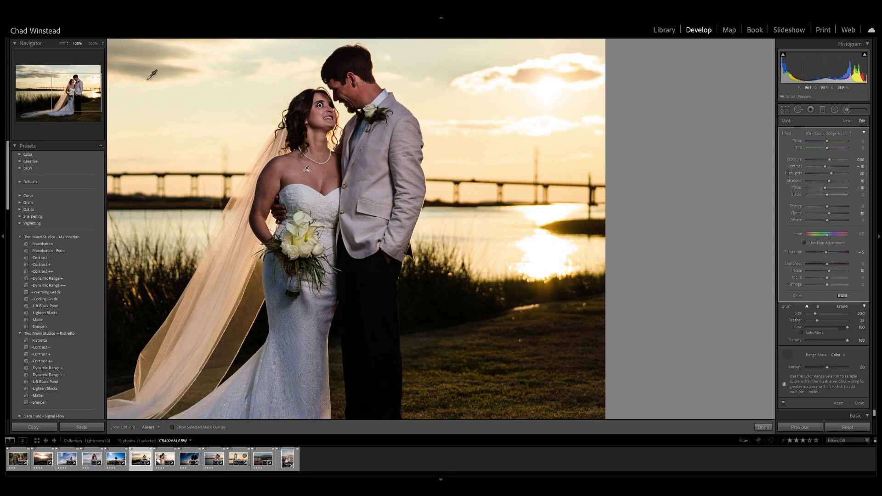
click(63, 43)
key(h)
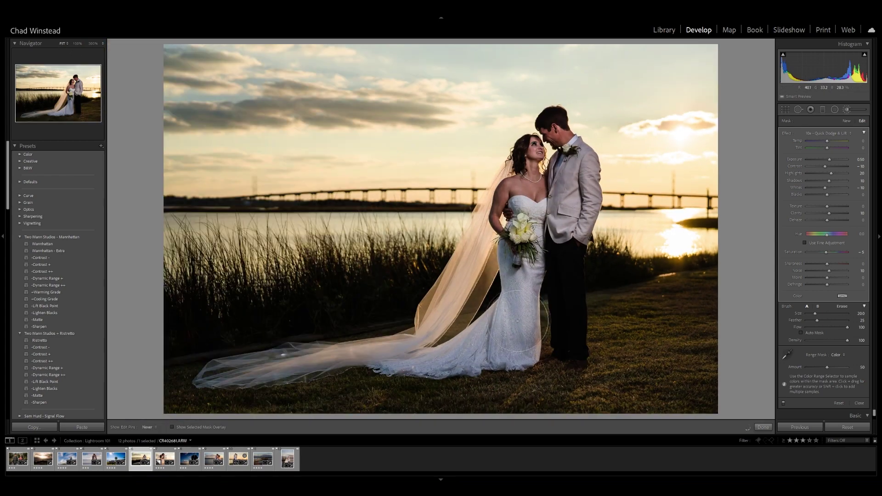
key(h)
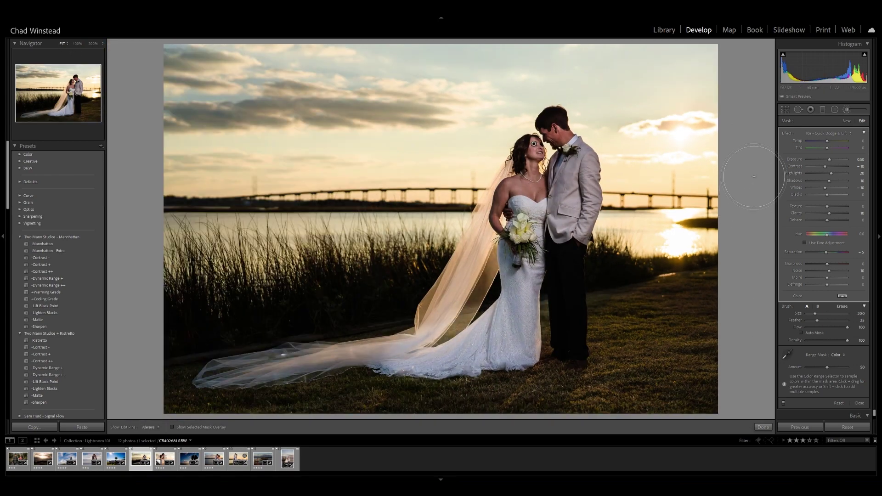
key(k)
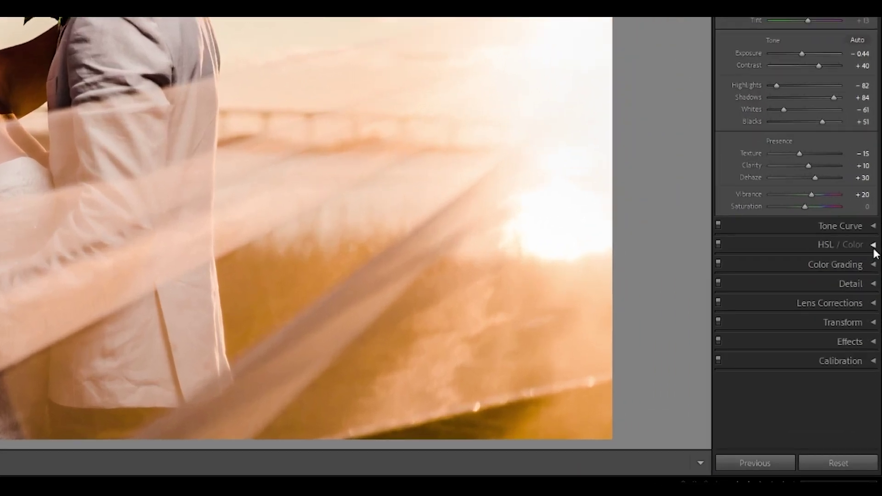
Adjust the couple's skin tones in HSL: saturation red -23 and orange -54, luminance red +13 and orange +23.
click(873, 246)
click(724, 226)
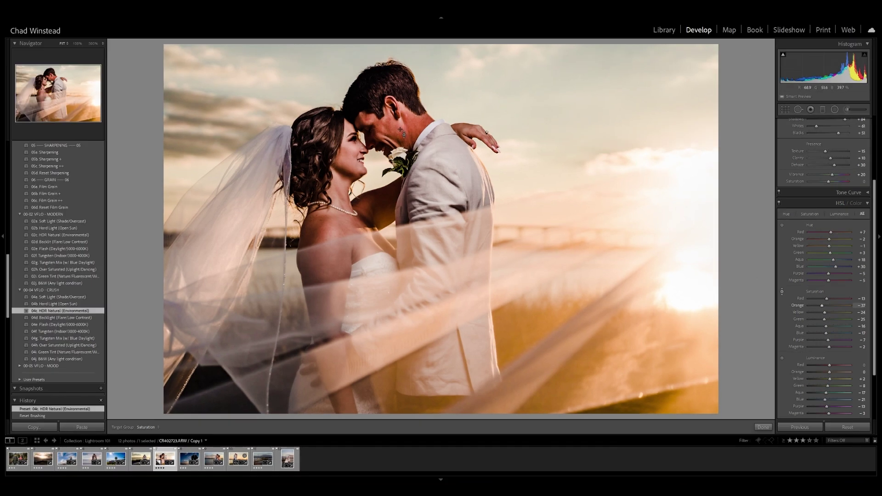
drag(322, 243, 321, 245)
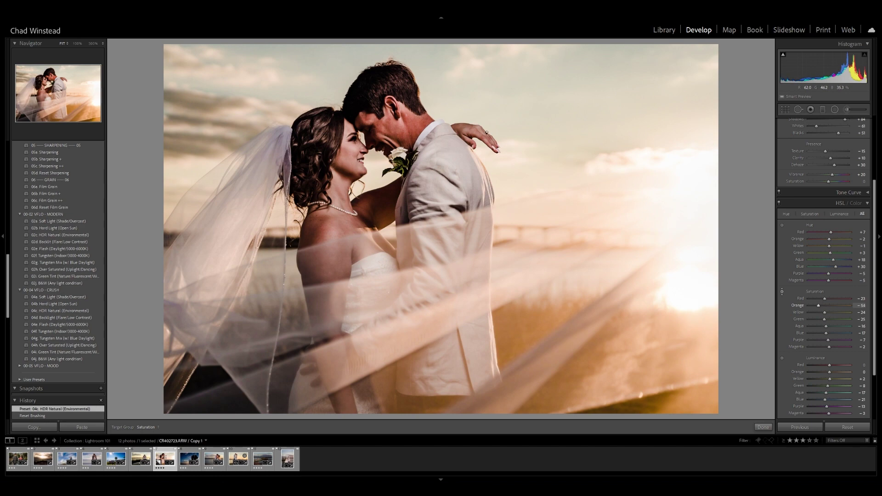
drag(401, 133, 402, 134)
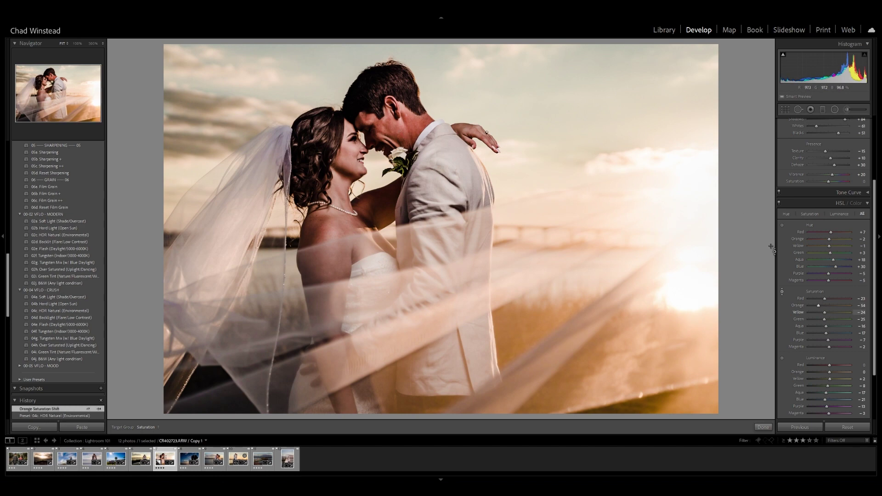
click(783, 358)
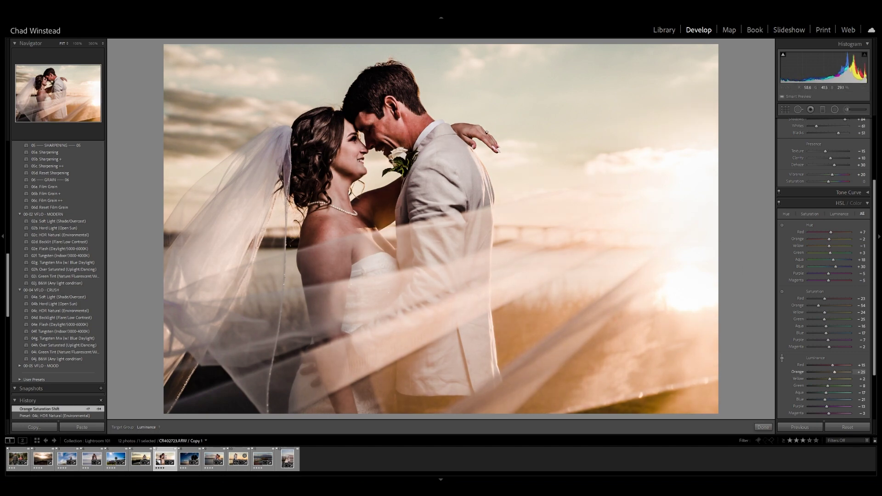
drag(401, 137, 401, 136)
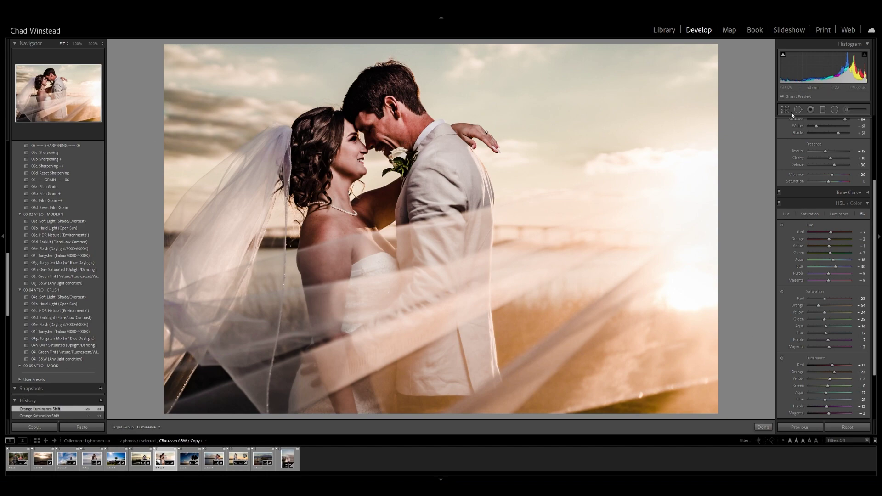
Paint the 10b - De-Crush Skin brush effect over the bride's face and shoulder.
click(851, 111)
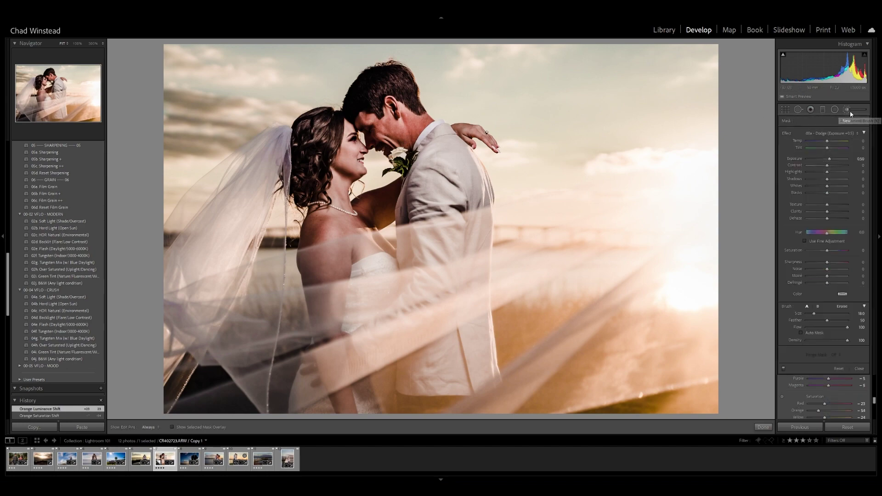
click(840, 137)
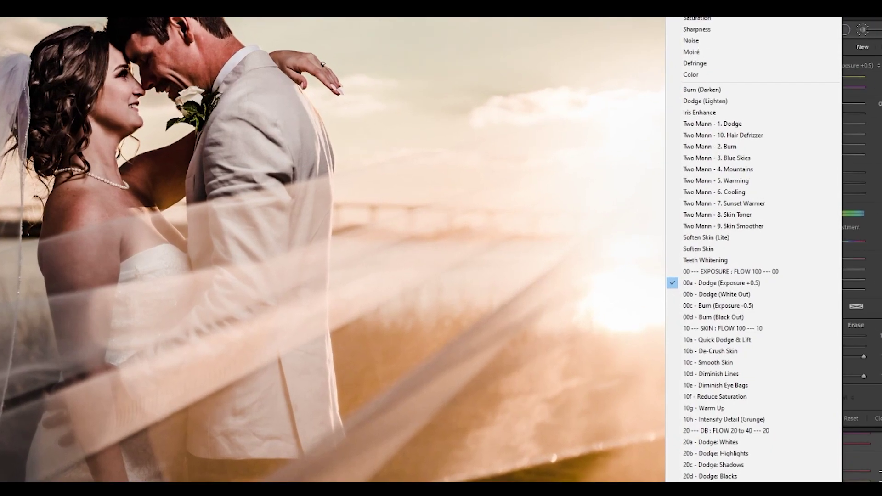
click(788, 355)
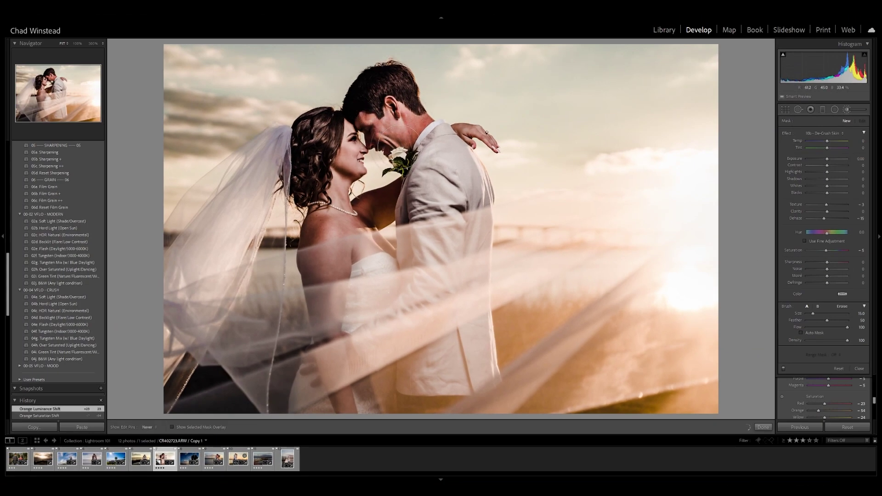
key(h)
mouse_move(345, 148)
mouse_down()
mouse_move(323, 231)
mouse_move(334, 400)
mouse_move(344, 423)
mouse_move(387, 211)
mouse_up()
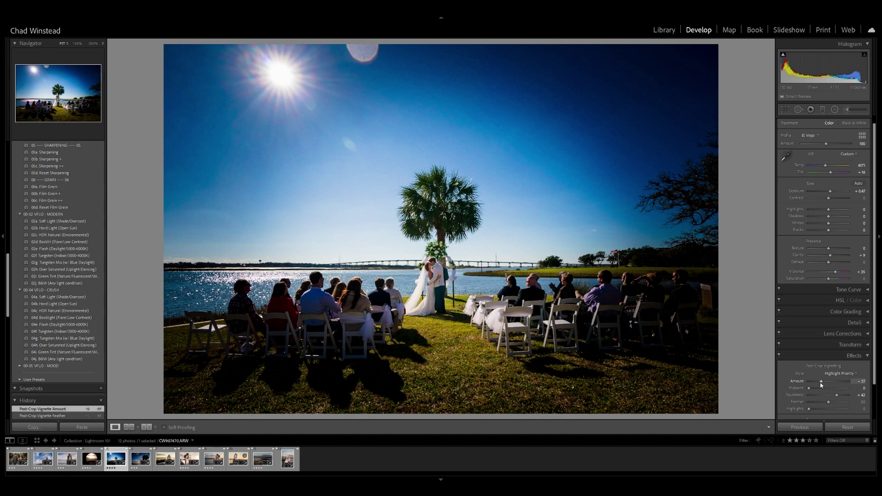
Soften the post-crop vignette on the palm tree ceremony photo with amount -23 and feather 100.
drag(821, 385, 824, 386)
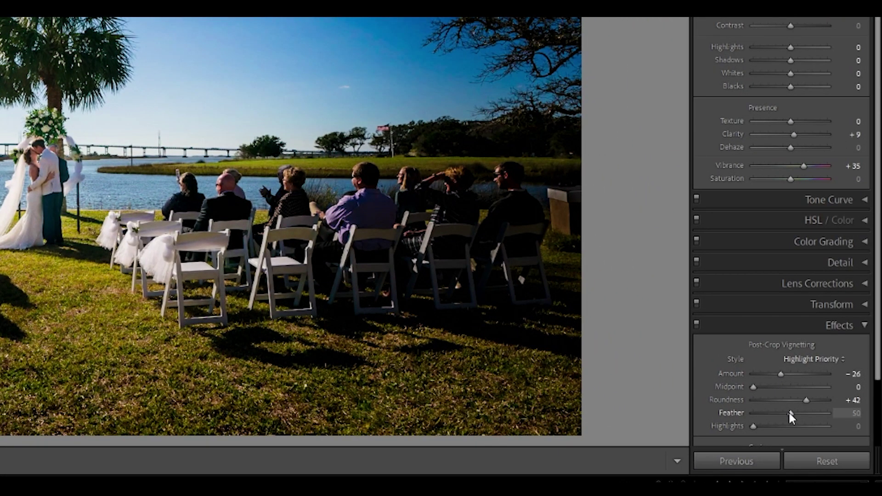
drag(789, 414, 827, 413)
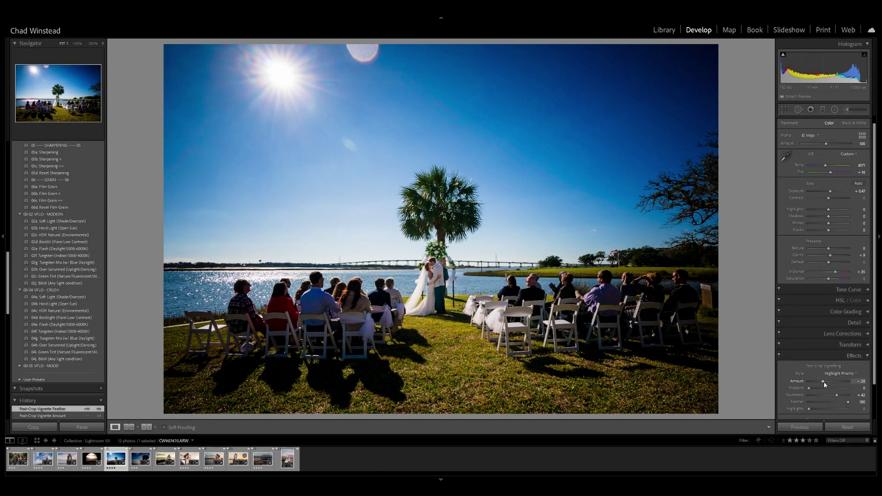
drag(823, 382, 824, 382)
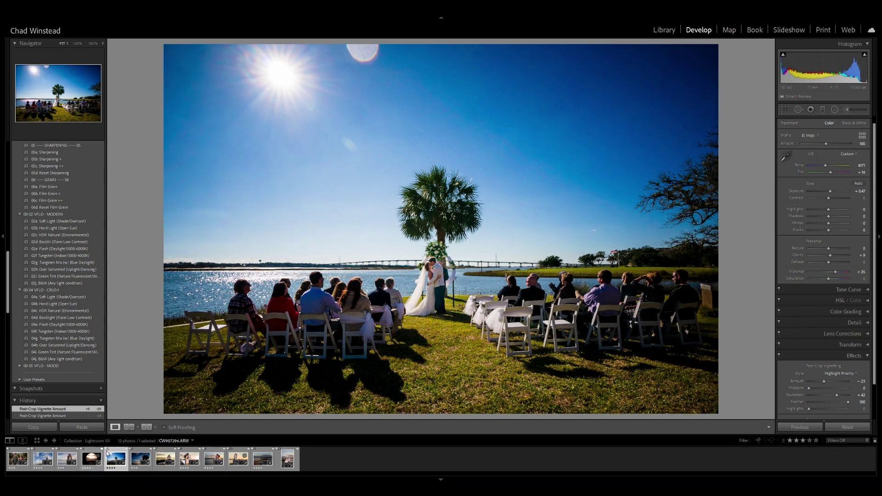
Add a radial filter with the 00c - Burn (Exposure -0.5) effect centred on the couple in the palm silhouette photo.
click(140, 459)
click(835, 110)
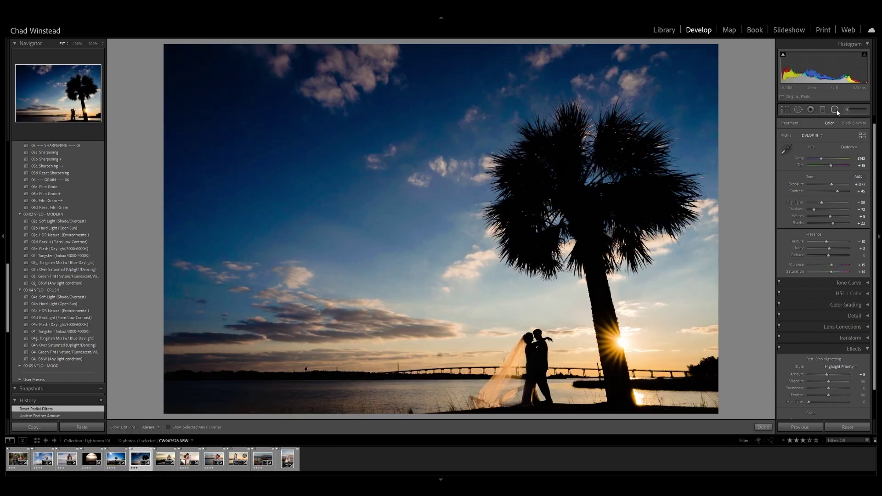
click(826, 131)
click(760, 295)
drag(530, 358, 652, 445)
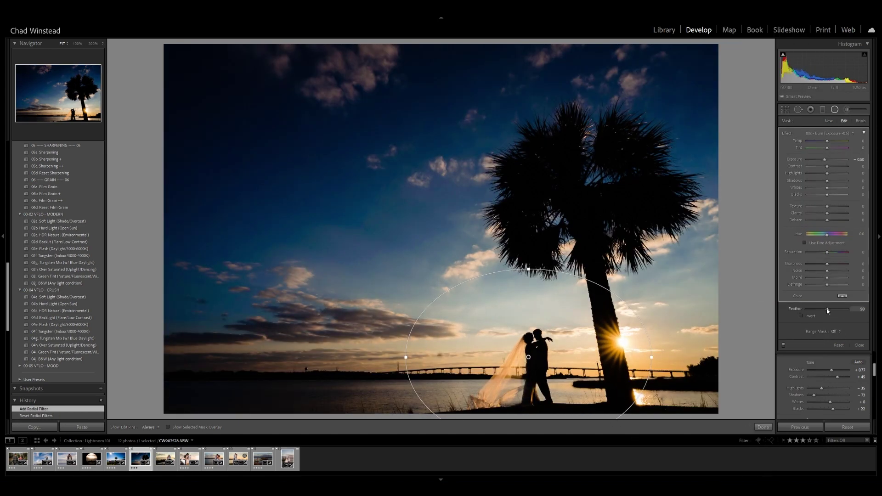
key(shift+m)
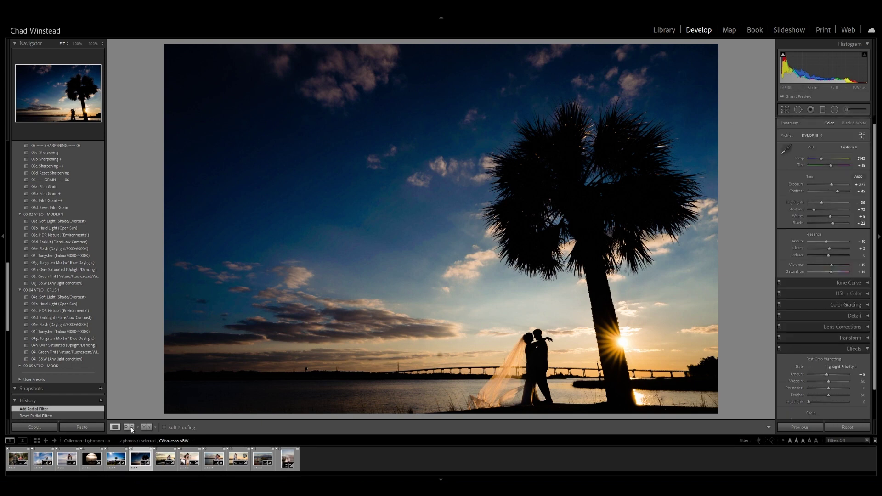
Restore the palm tree ceremony photo to its exported state from the edit history.
click(91, 460)
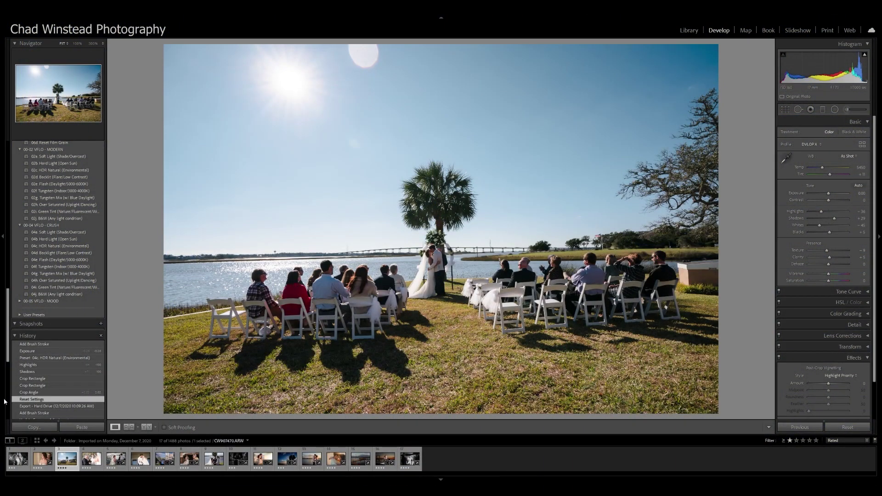
click(25, 407)
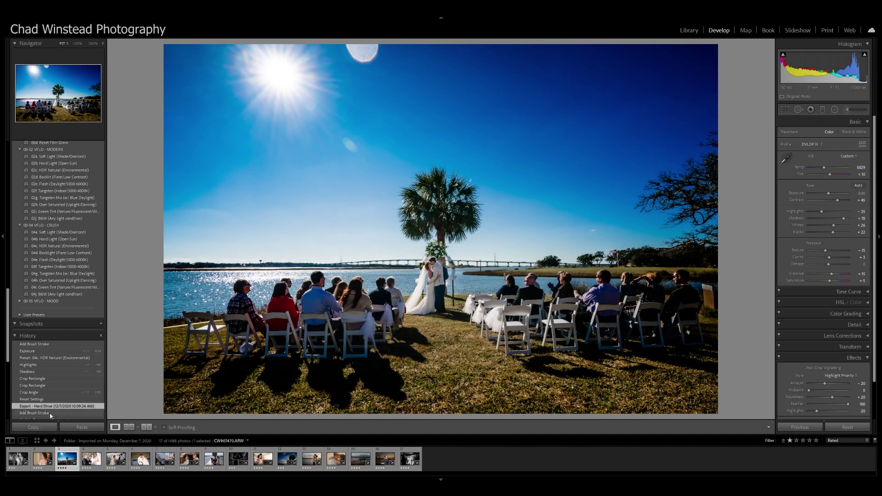
On the officiant close-up, set highlights to -100 and shadows to +100, and lower the exposure by about one stop.
click(92, 458)
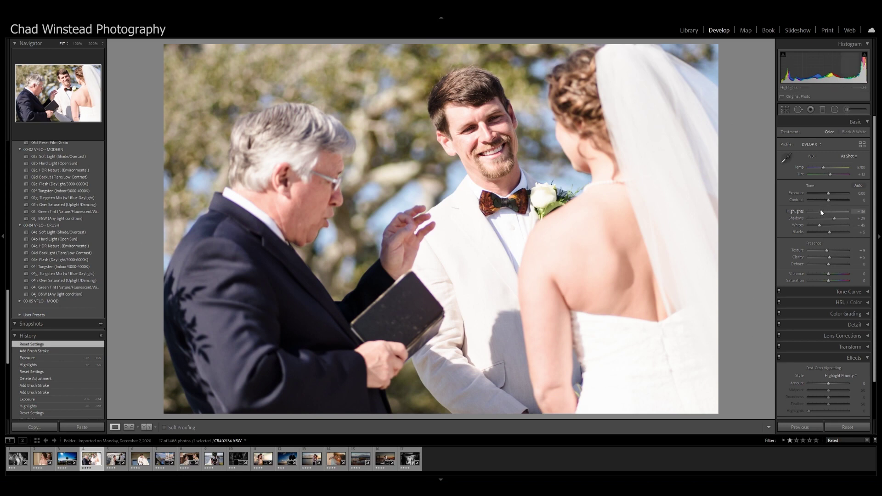
drag(821, 211, 809, 214)
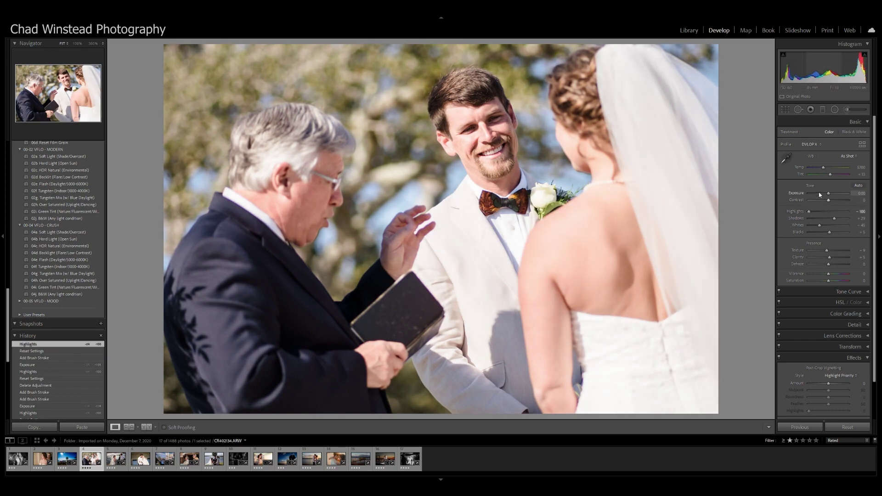
drag(829, 194, 855, 220)
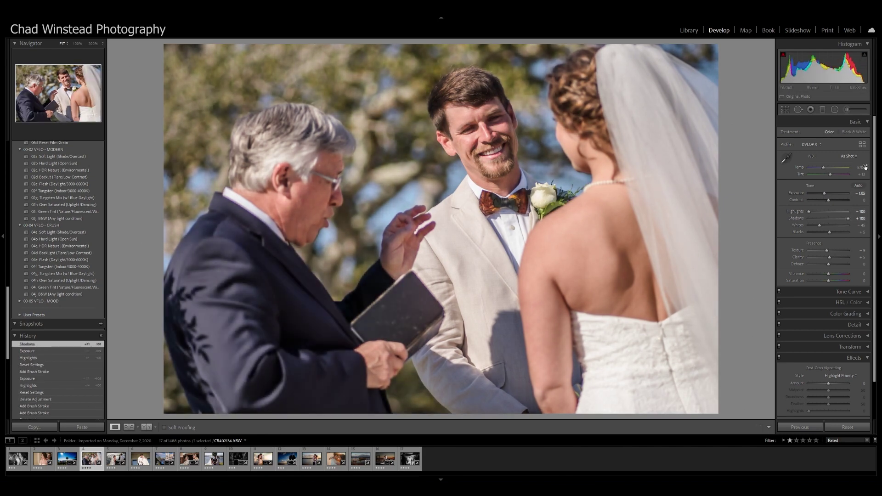
Compare the before and after versions of the photo of the couple holding hands by the water.
key(Right)
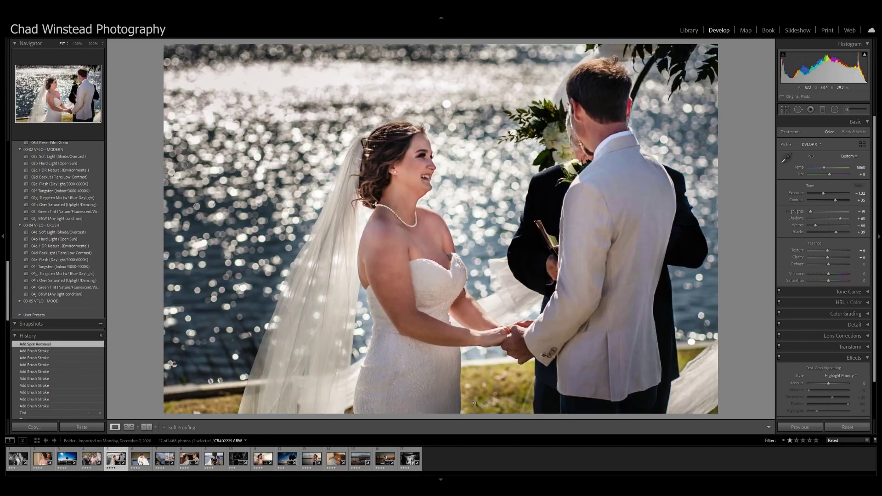
key(backslash)
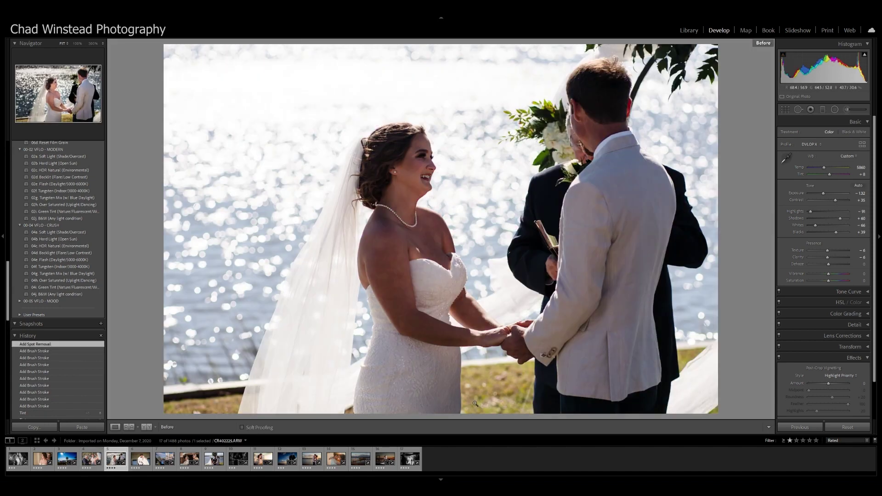
key(backslash)
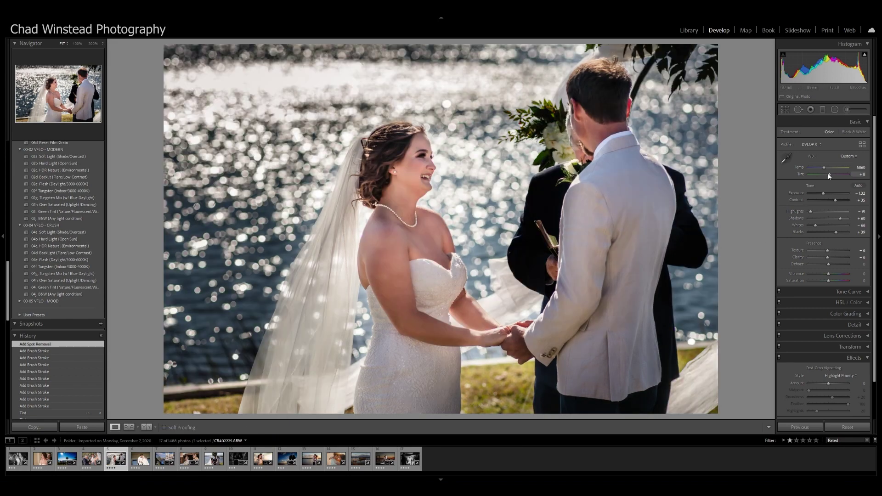
drag(818, 178, 818, 180)
Set the exposure of the groom and elderly woman photo to -0.97 and apply the 04j B&W (Any light condition) preset.
key(Right)
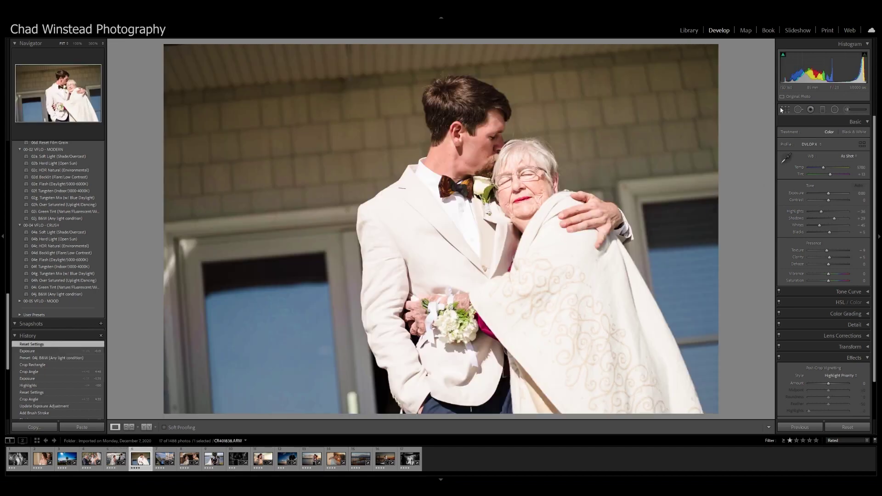
drag(829, 193, 825, 193)
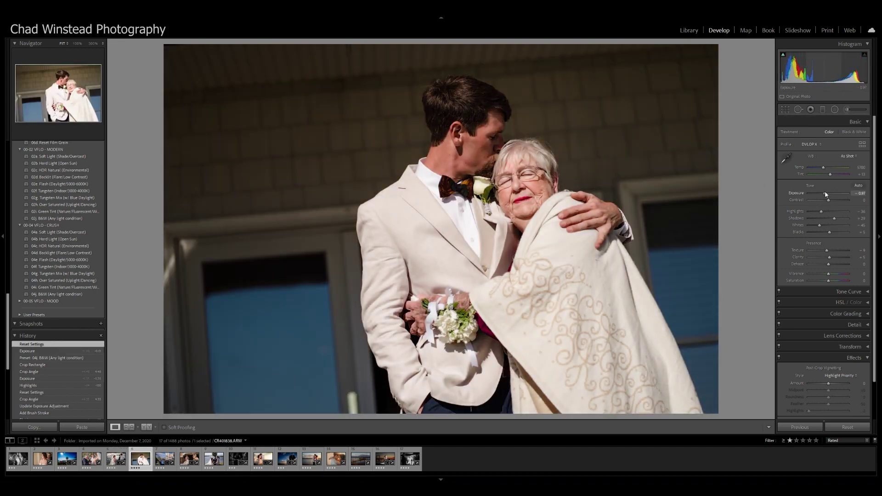
click(90, 294)
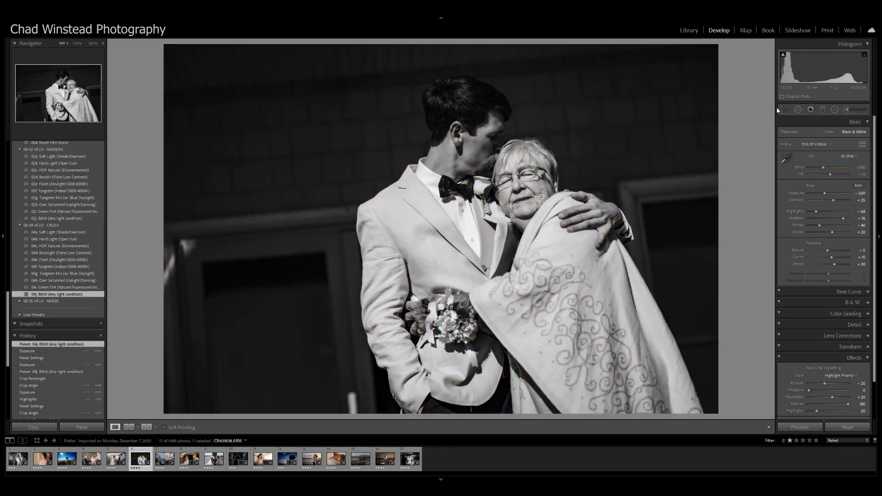
key(r)
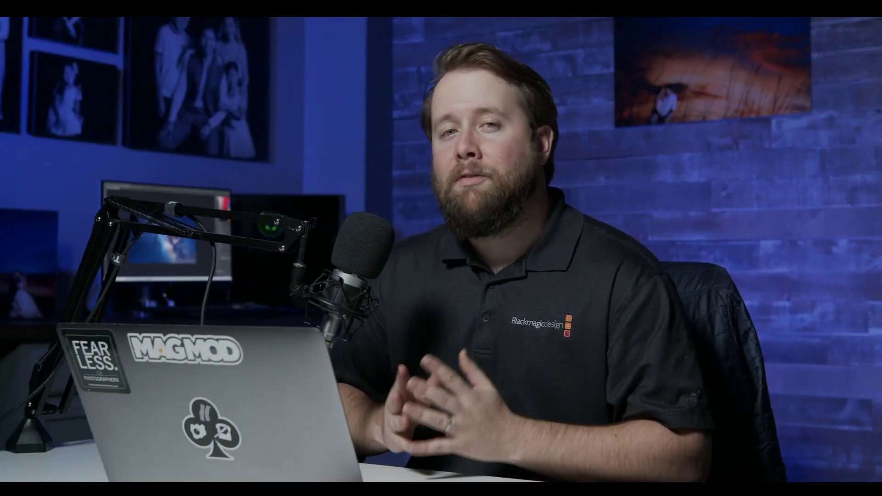